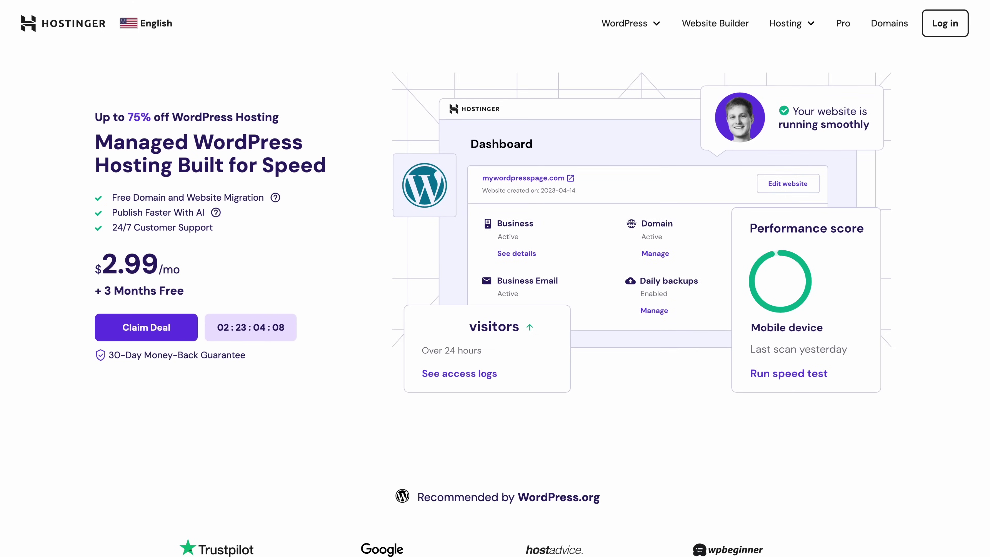
{"action": "scroll", "coordinate": [495, 279], "scroll_direction": "down", "scroll_amount": 10}
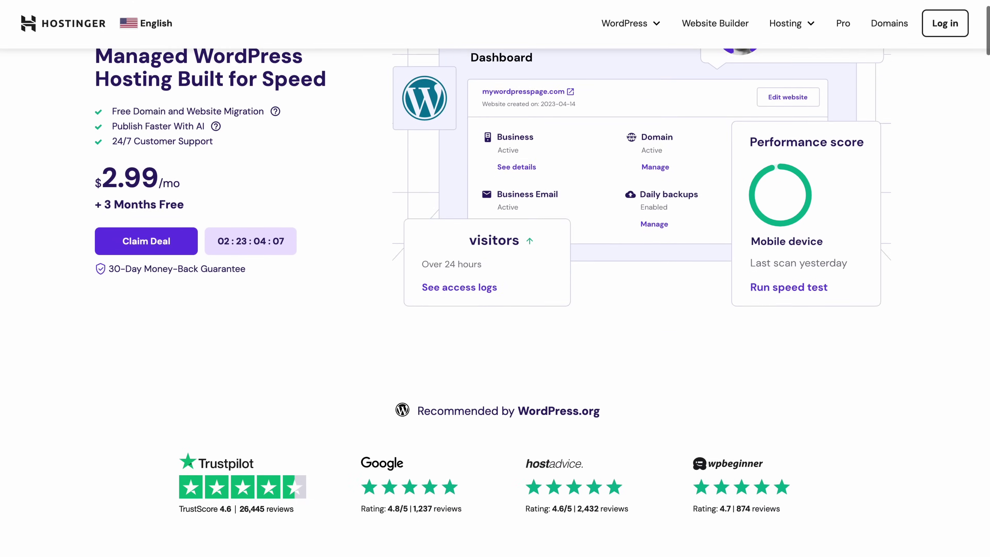
{"action": "scroll", "coordinate": [495, 278], "scroll_direction": "down", "scroll_amount": 6}
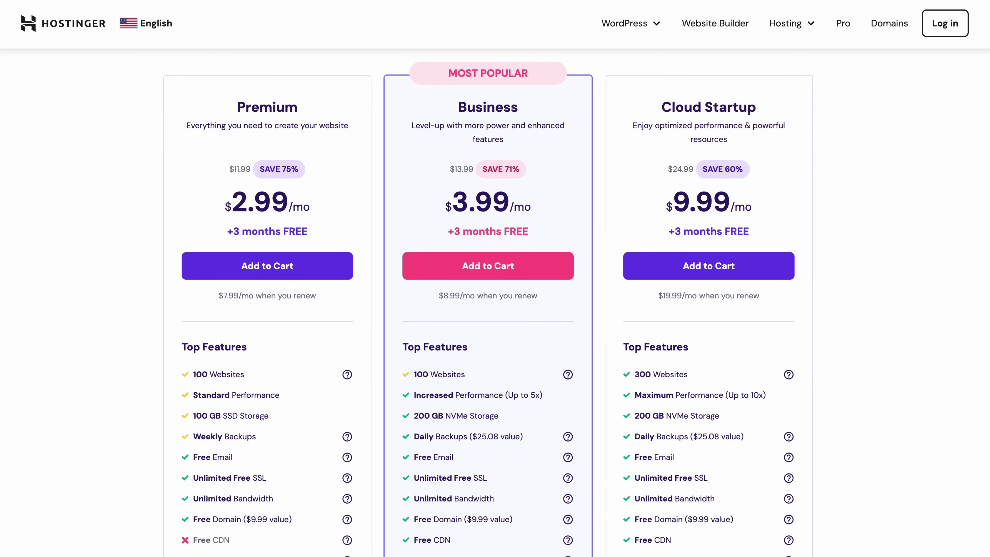
{"action": "scroll", "coordinate": [495, 278], "scroll_direction": "down", "scroll_amount": 8}
{"action": "scroll", "coordinate": [495, 278], "scroll_direction": "down", "scroll_amount": 19}
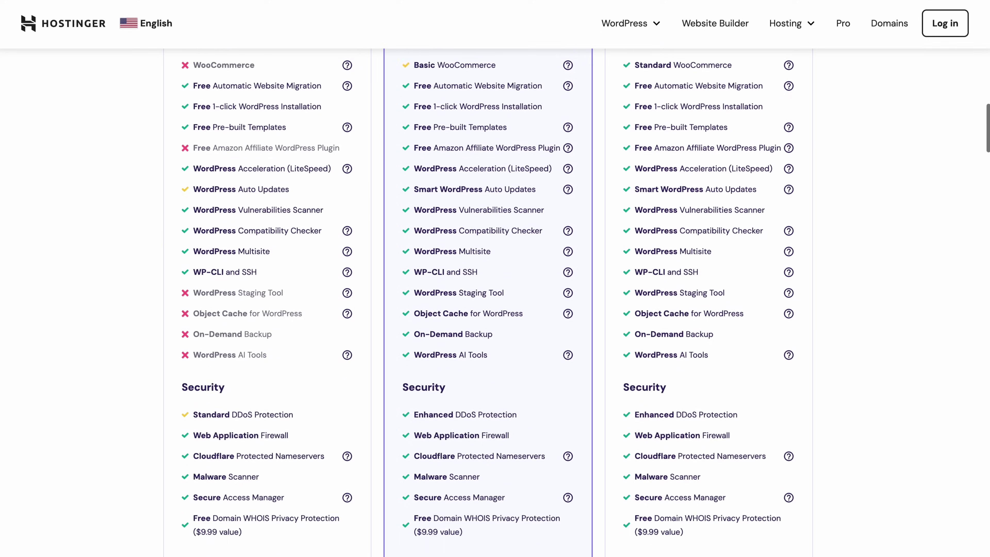
{"action": "scroll", "coordinate": [495, 278], "scroll_direction": "down", "scroll_amount": 10}
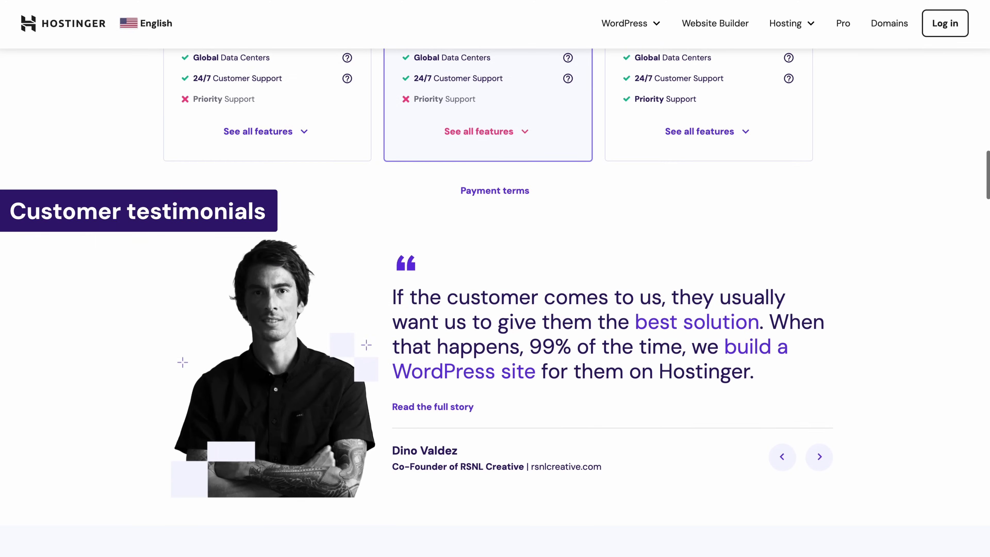
{"action": "scroll", "coordinate": [494, 279], "scroll_direction": "down", "scroll_amount": 9}
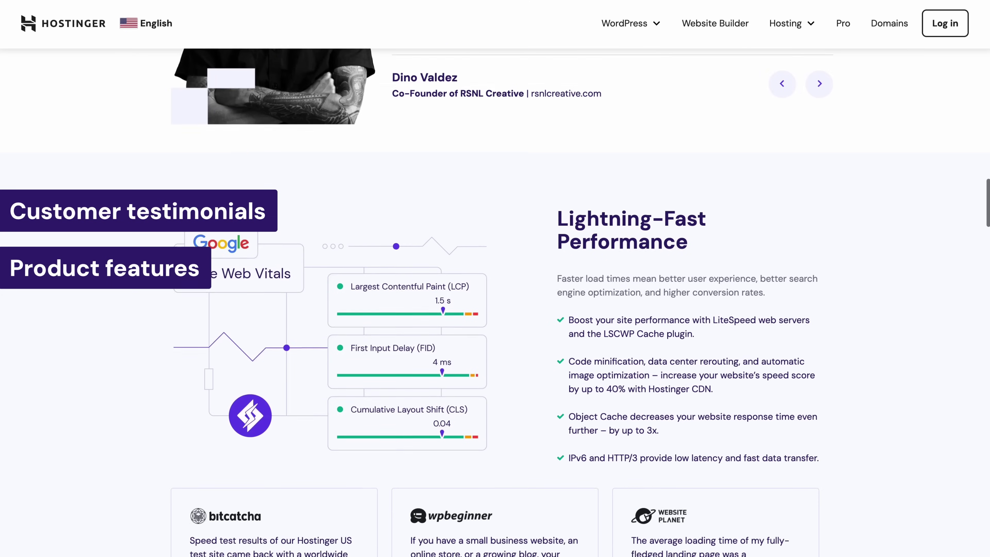
{"action": "scroll", "coordinate": [495, 279], "scroll_direction": "down", "scroll_amount": 10}
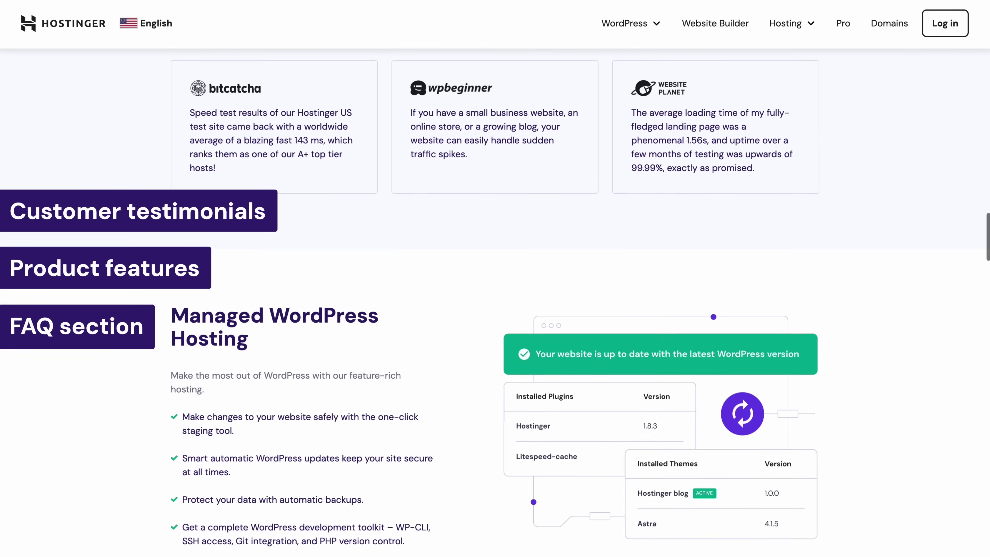
{"action": "scroll", "coordinate": [495, 278], "scroll_direction": "down", "scroll_amount": 13}
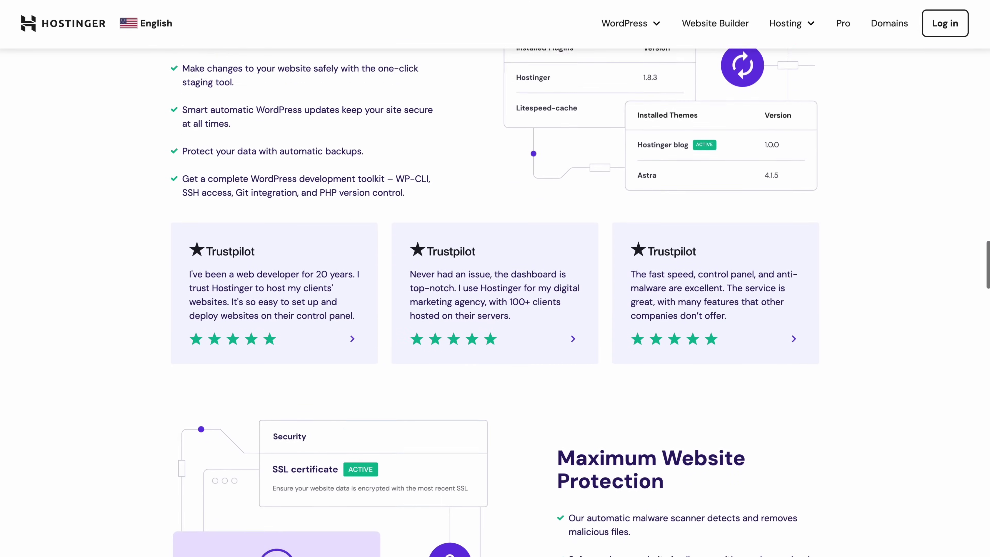
{"action": "scroll", "coordinate": [495, 278], "scroll_direction": "down", "scroll_amount": 3}
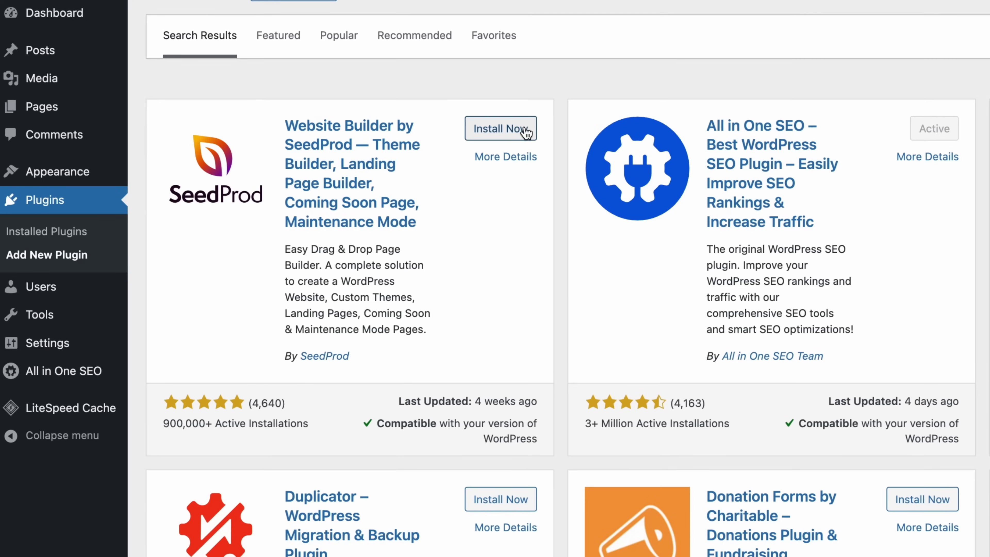
Install the Website Builder by SeedProd plugin from the plugin search results.
{"action": "left_click", "coordinate": [526, 139]}
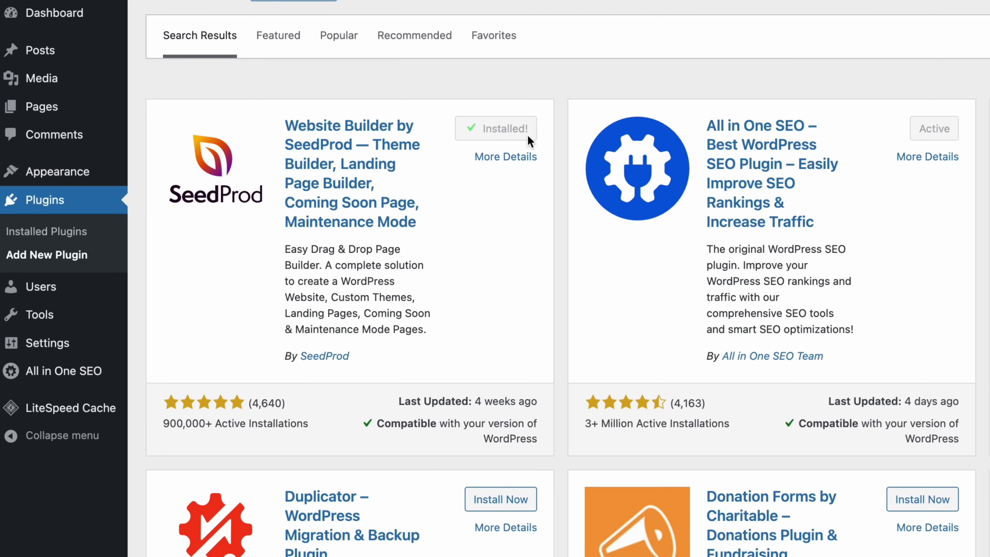
Activate SeedProd, start a new landing page and pick the Fitness Sales Page template from Sales.
{"action": "left_click", "coordinate": [527, 136]}
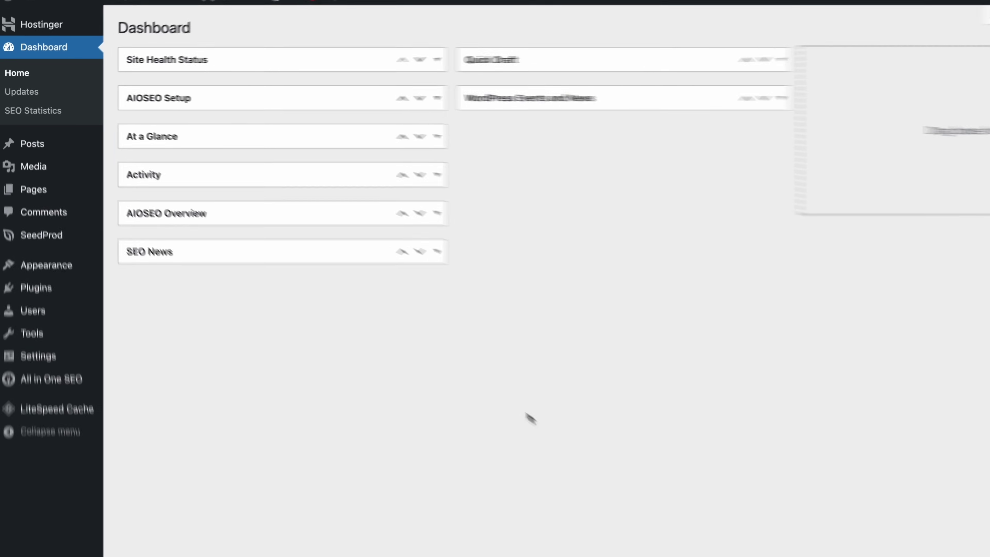
{"action": "left_click", "coordinate": [16, 235]}
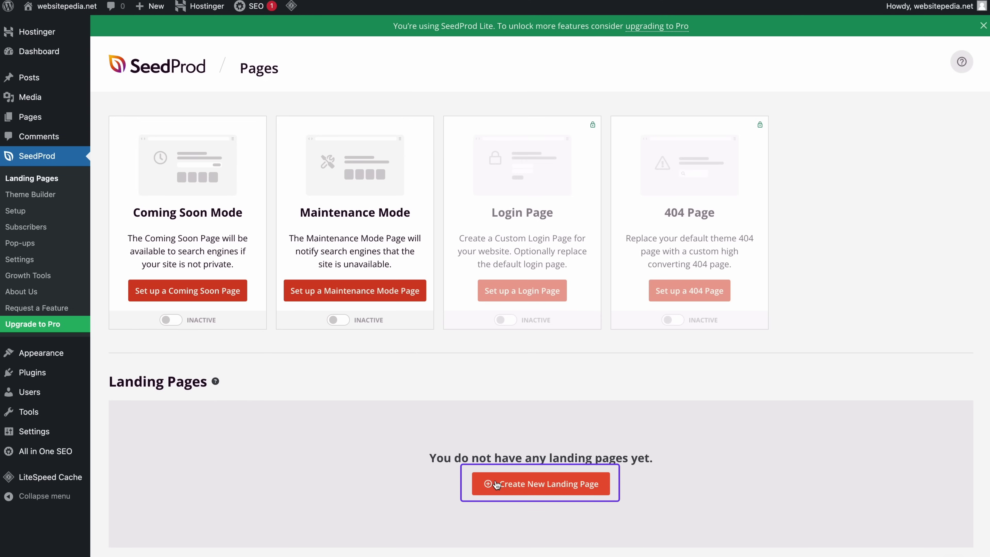
{"action": "left_click", "coordinate": [496, 484]}
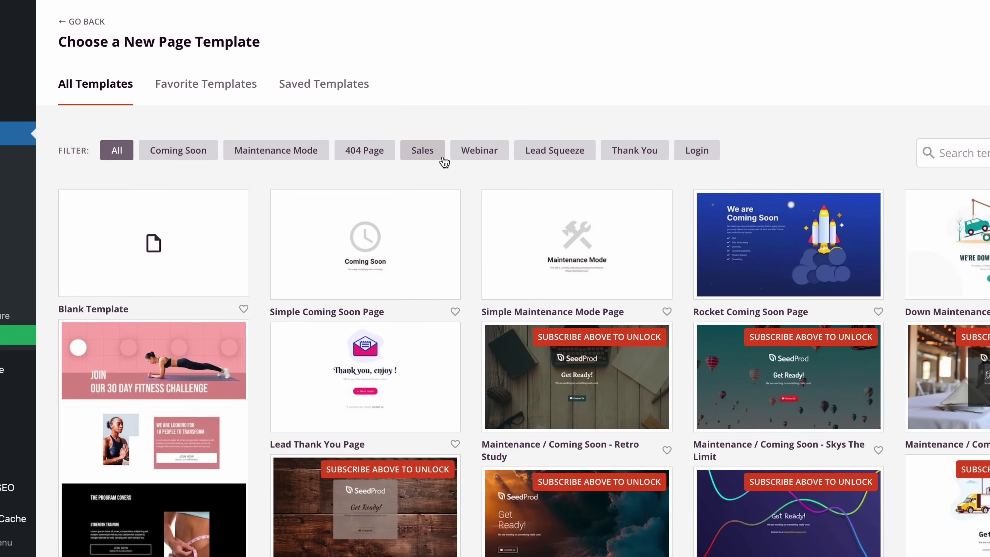
{"action": "left_click", "coordinate": [441, 160]}
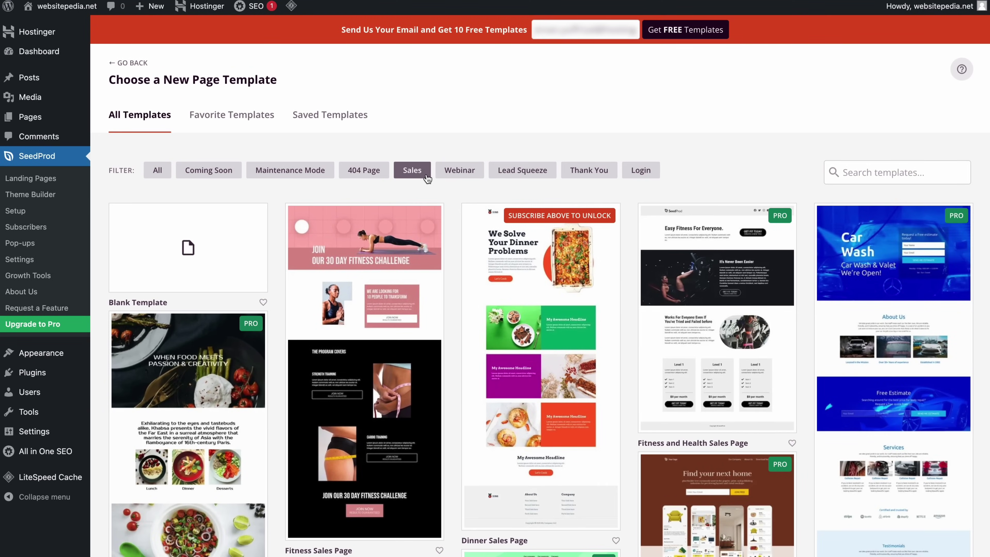
{"action": "mouse_move", "coordinate": [408, 235]}
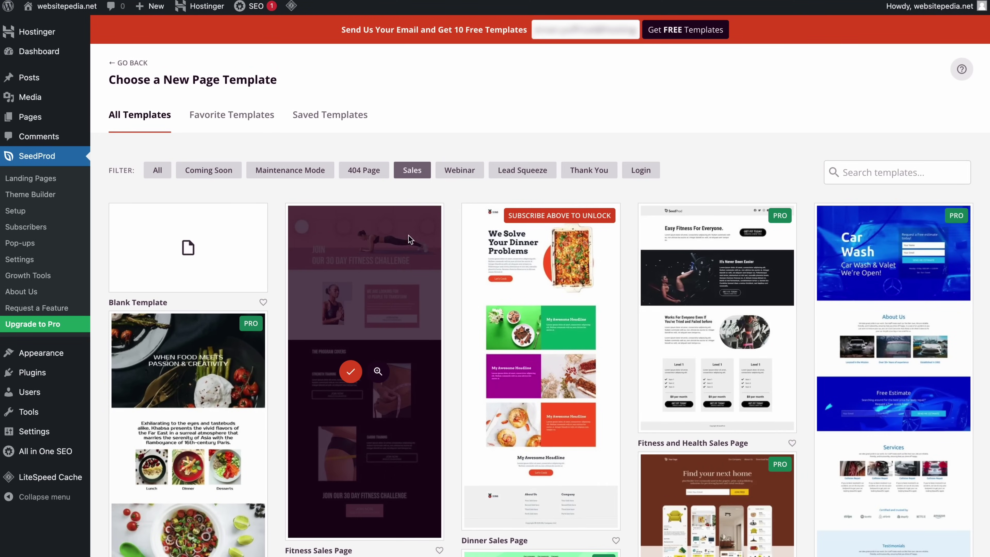
{"action": "left_click", "coordinate": [351, 370]}
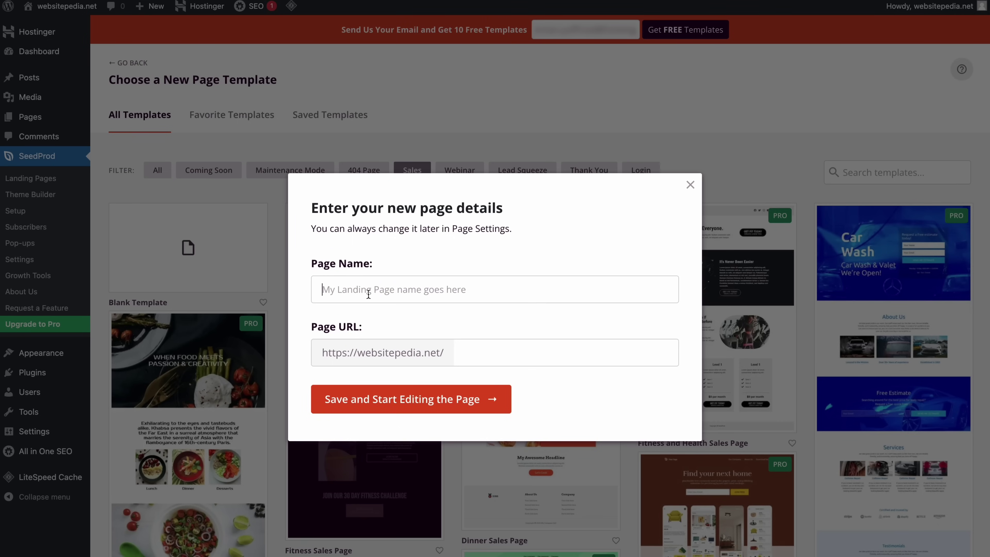
Name the page 'Sneakers Landing Page' and open it in the builder.
{"action": "type", "text": "Sneakers Landing Page"}
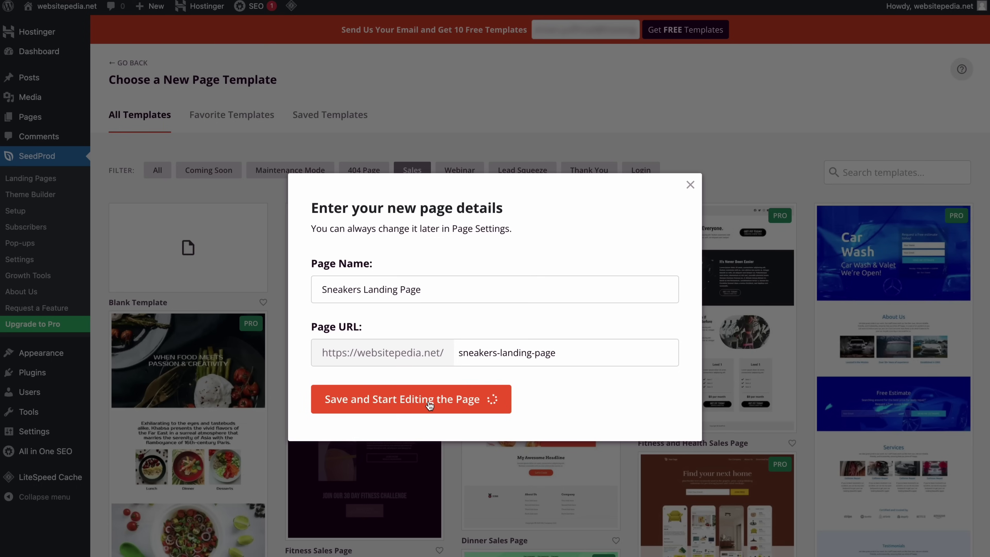
{"action": "left_click", "coordinate": [429, 406]}
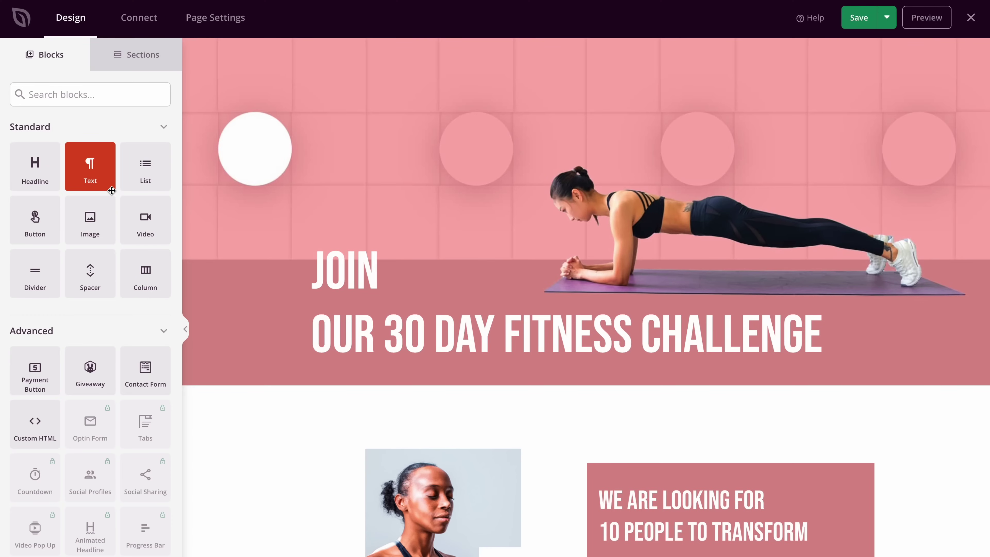
Replace the hero headline with 'Run lightly' over 'our 30 day fitness challenge' on two lines.
{"action": "left_click", "coordinate": [344, 330]}
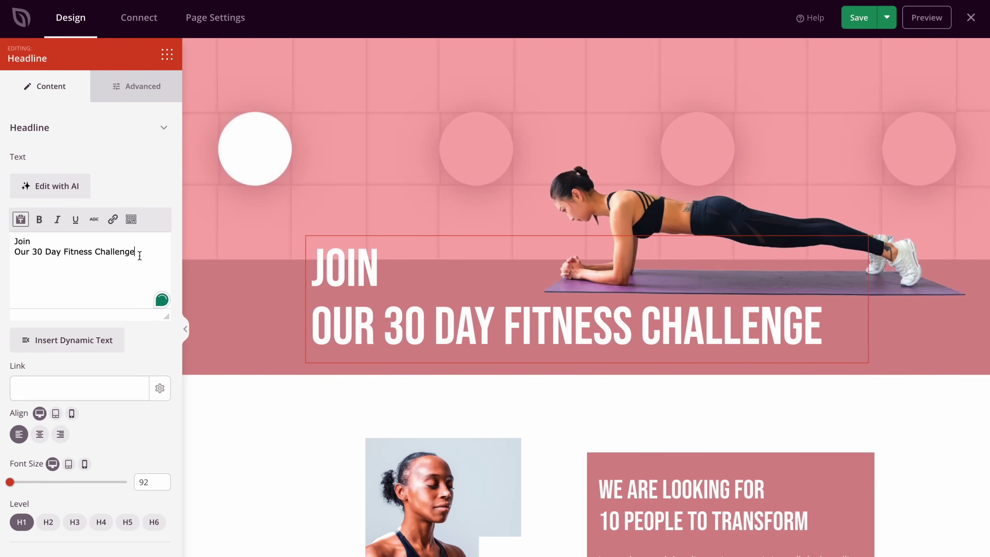
{"action": "left_click_drag", "start_coordinate": [133, 252], "coordinate": [14, 240]}
{"action": "type", "text": "Run lightly"}
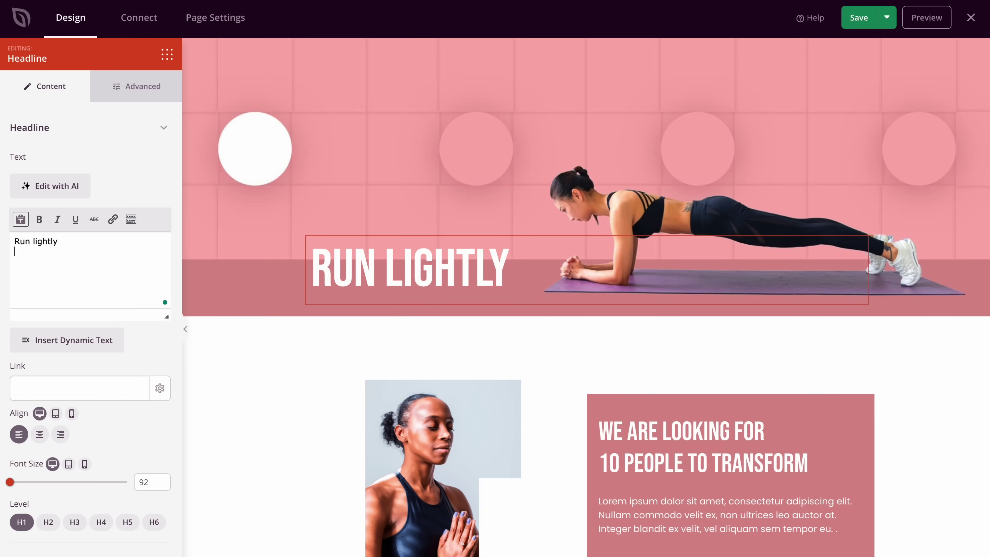
{"action": "key", "text": "Return"}
{"action": "type", "text": "our 30 day fitness challenge"}
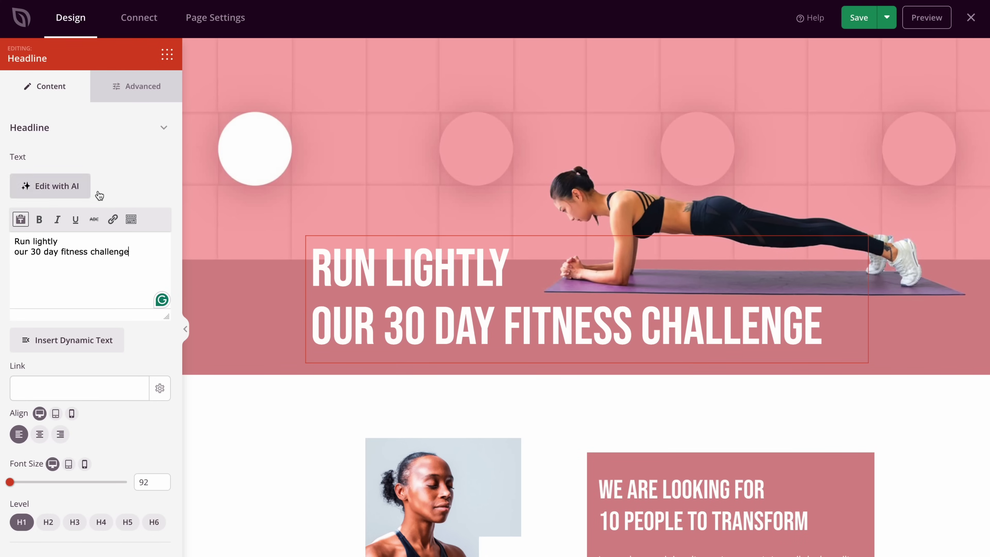
{"action": "mouse_move", "coordinate": [359, 93]}
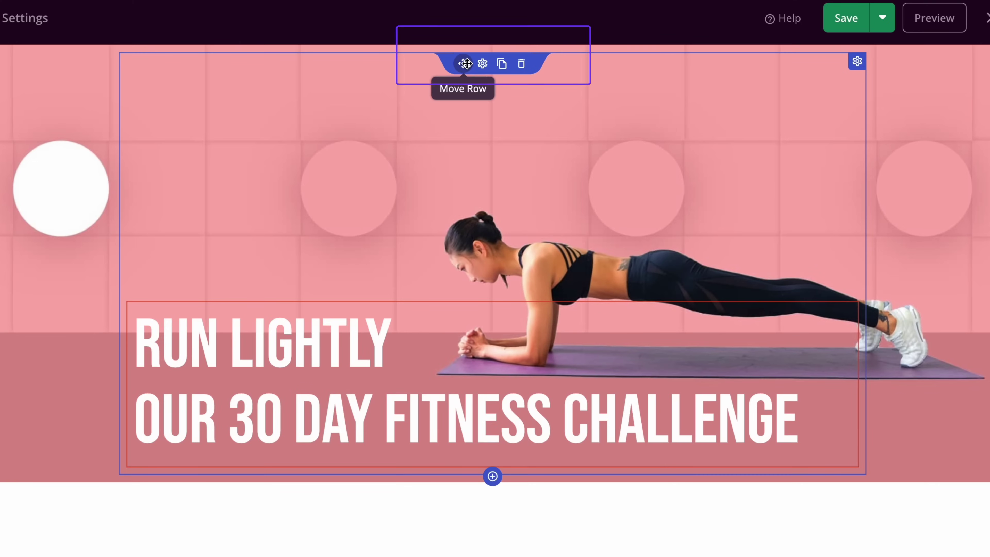
{"action": "mouse_move", "coordinate": [485, 46]}
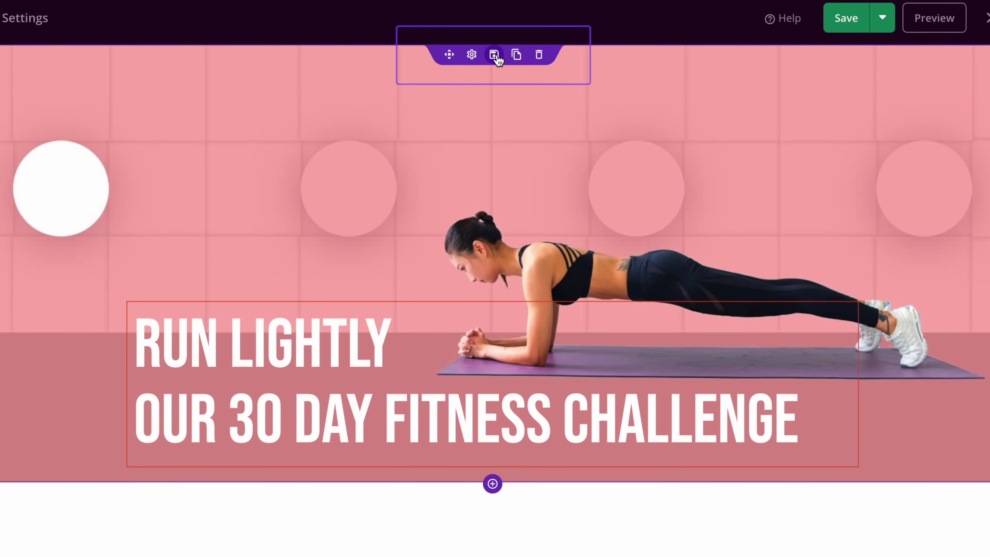
{"action": "mouse_move", "coordinate": [502, 73]}
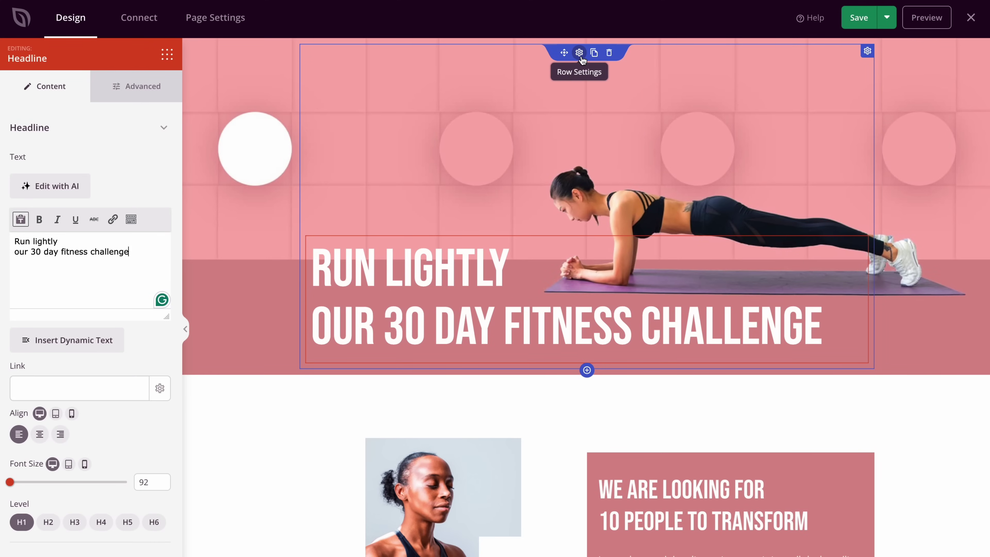
{"action": "left_click", "coordinate": [579, 53]}
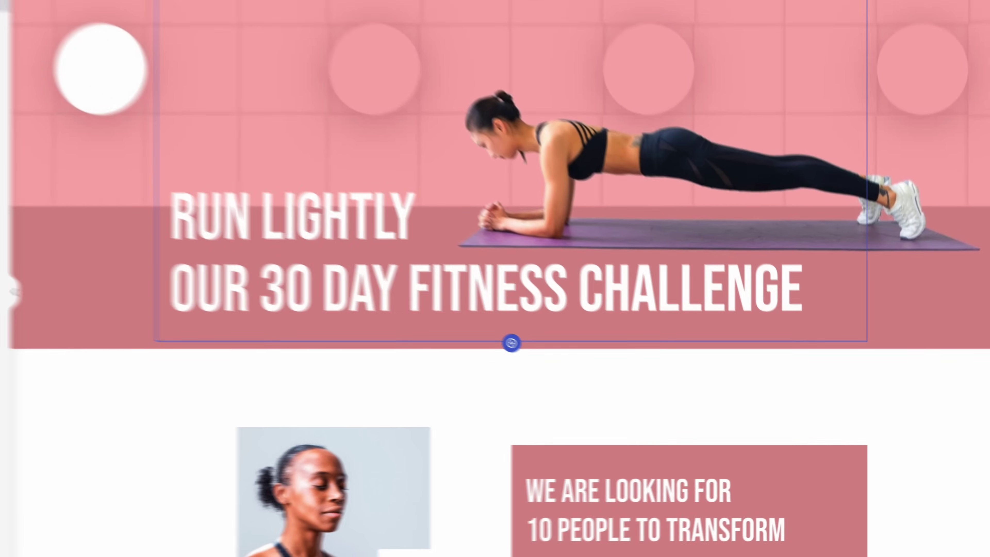
Drop a Headline block and a single-column row onto the top of the hero.
{"action": "left_click_drag", "start_coordinate": [35, 167], "coordinate": [592, 71]}
{"action": "left_click_drag", "start_coordinate": [145, 273], "coordinate": [584, 51]}
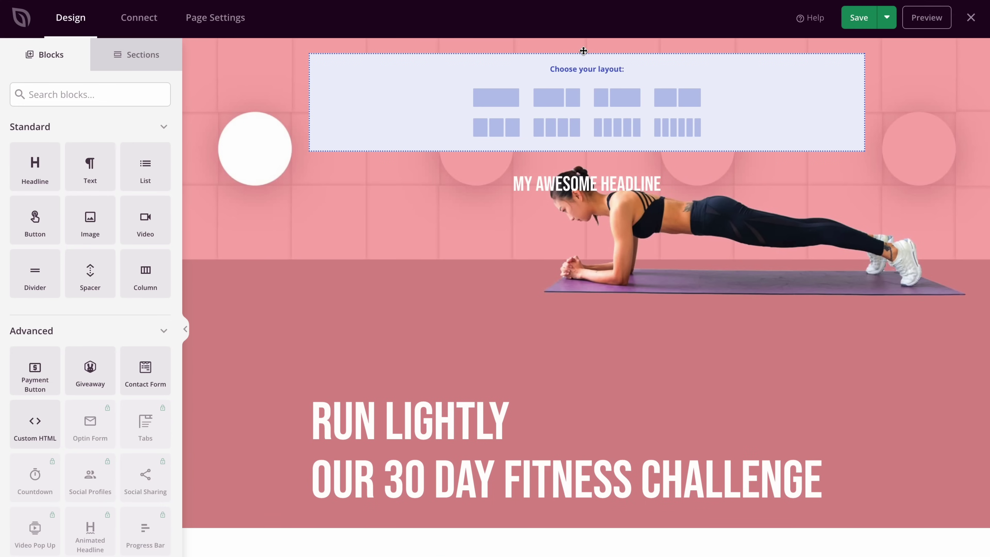
{"action": "left_click", "coordinate": [495, 97]}
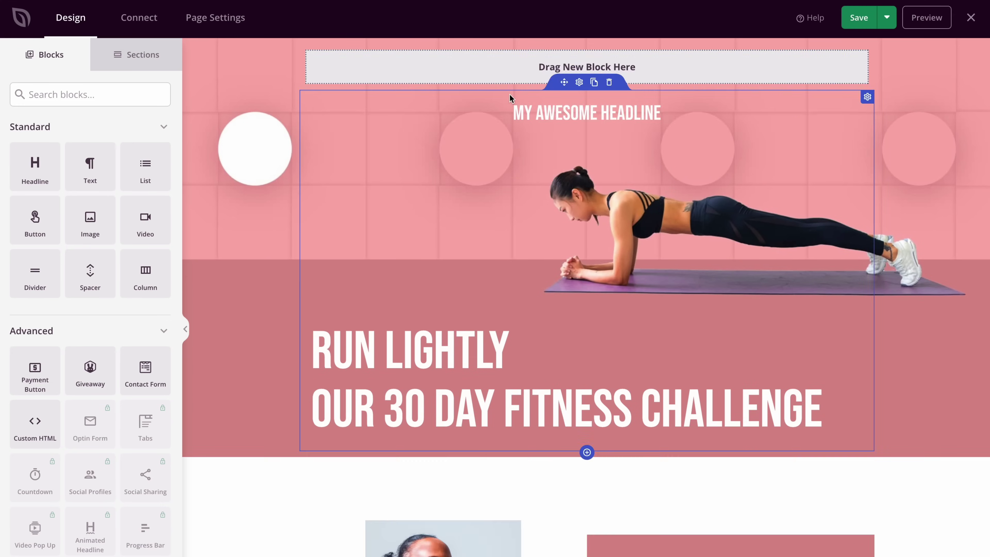
{"action": "left_click", "coordinate": [160, 54]}
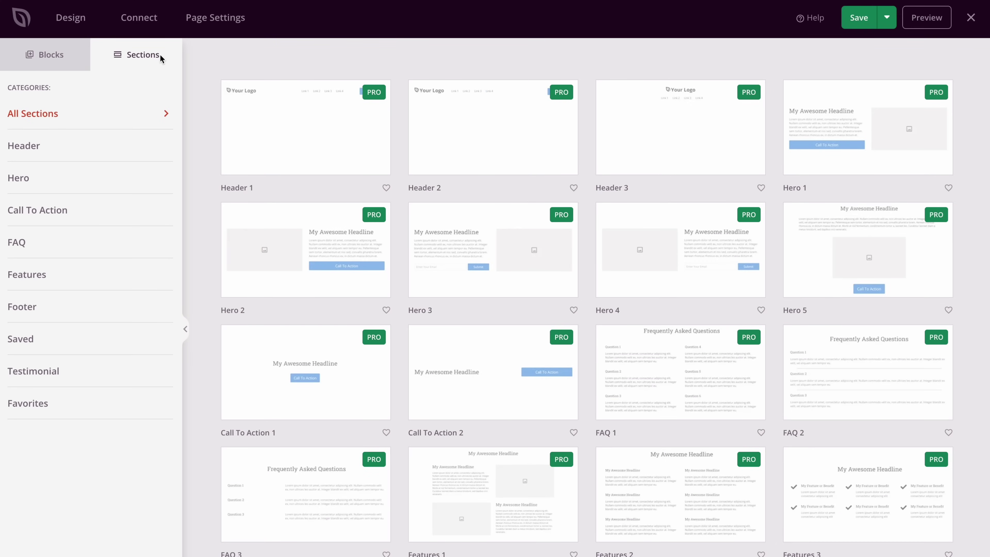
Search blocks for 'woocommerce', check the Connect integrations, then save the landing page design.
{"action": "left_click", "coordinate": [66, 59]}
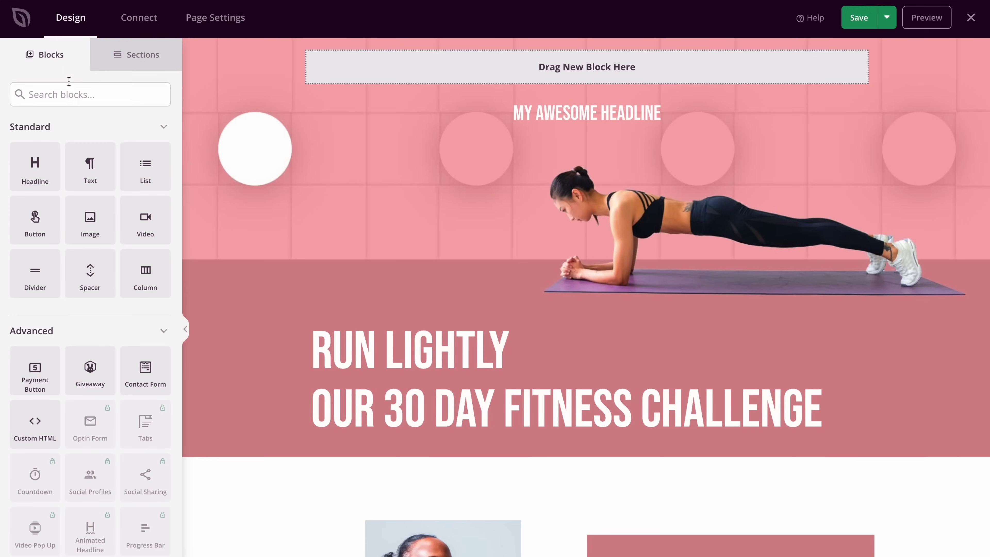
{"action": "type", "text": "woocommerce"}
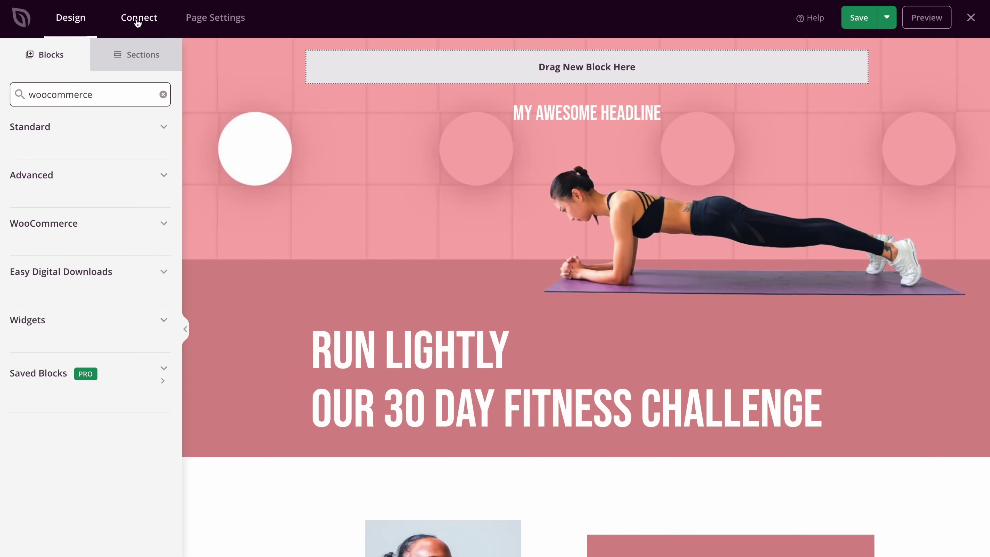
{"action": "left_click", "coordinate": [181, 10]}
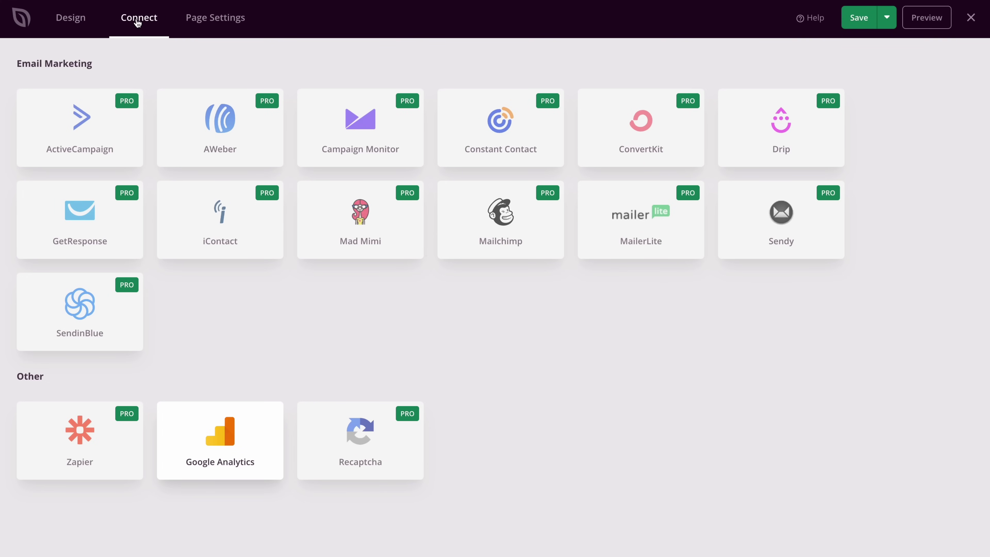
{"action": "left_click", "coordinate": [83, 26]}
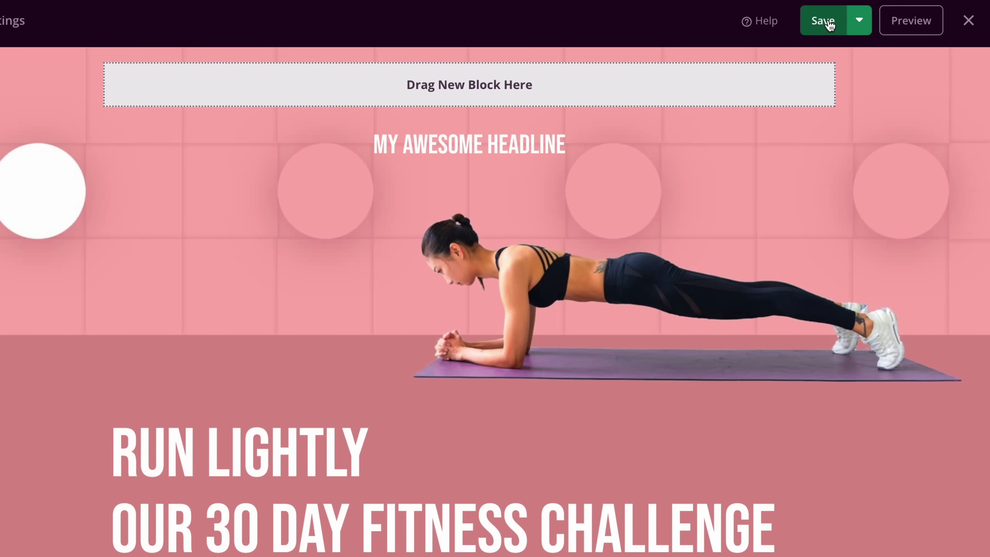
{"action": "left_click", "coordinate": [829, 24]}
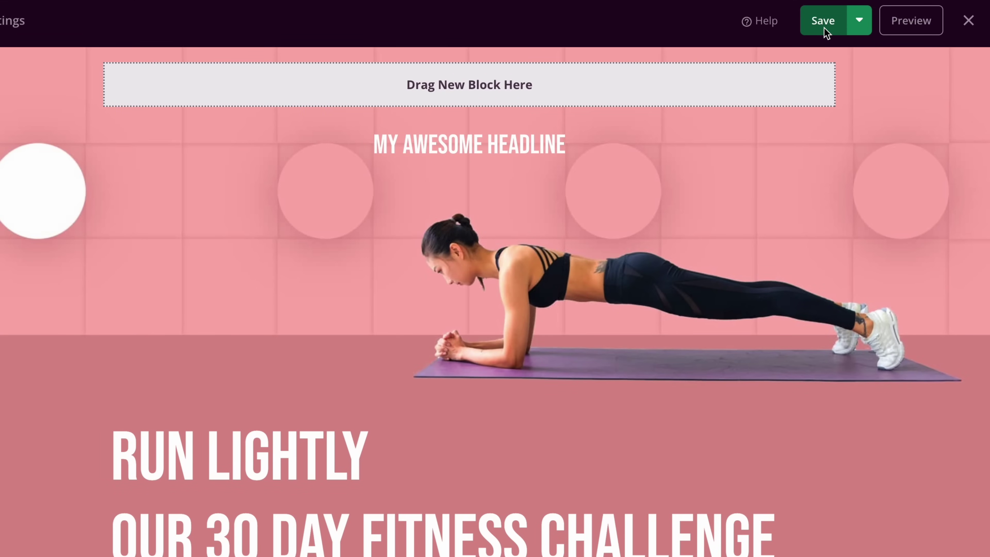
{"action": "left_click", "coordinate": [854, 28]}
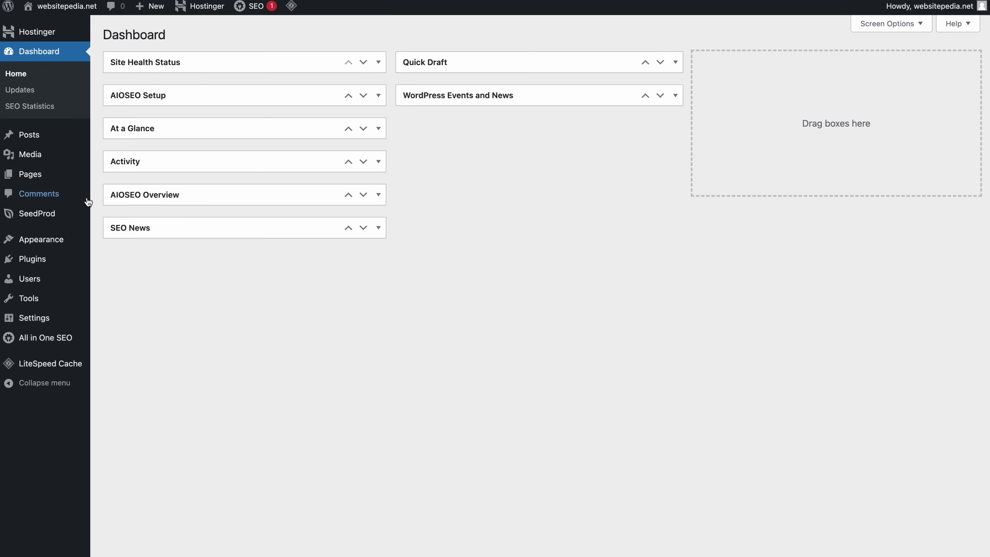
Create a new block-editor page titled 'Sneakers Crazy Deals'.
{"action": "left_click", "coordinate": [53, 176]}
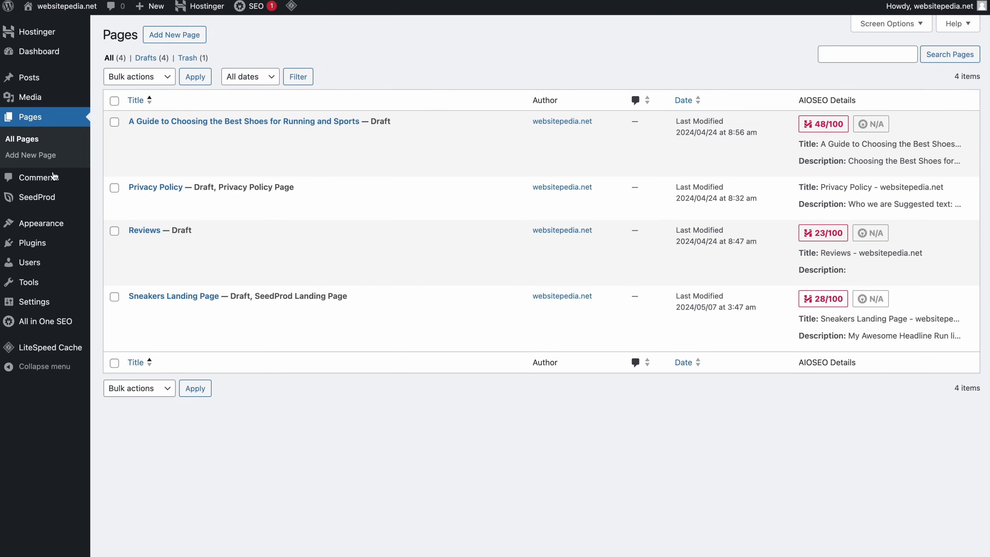
{"action": "left_click", "coordinate": [160, 35]}
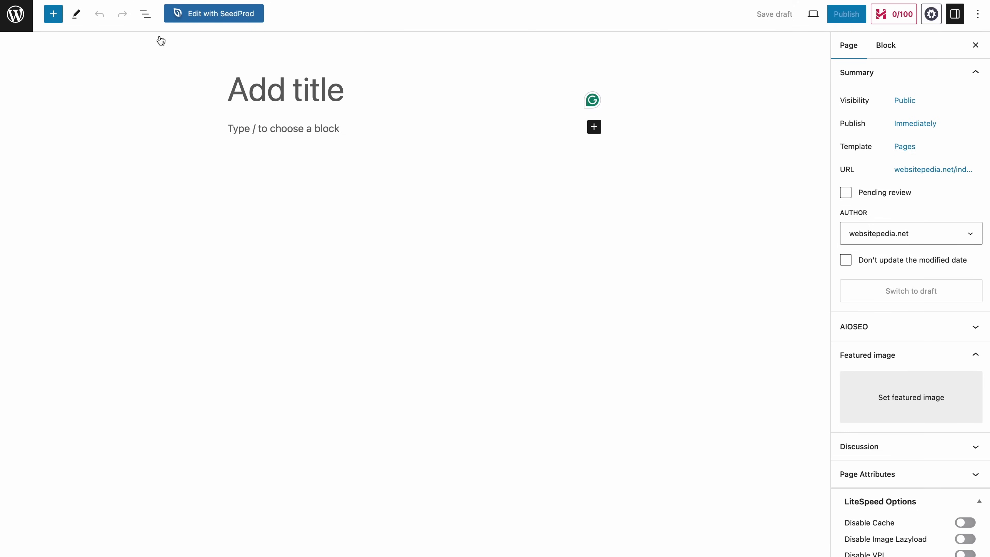
{"action": "type", "text": "Sneakers Crazy Deals"}
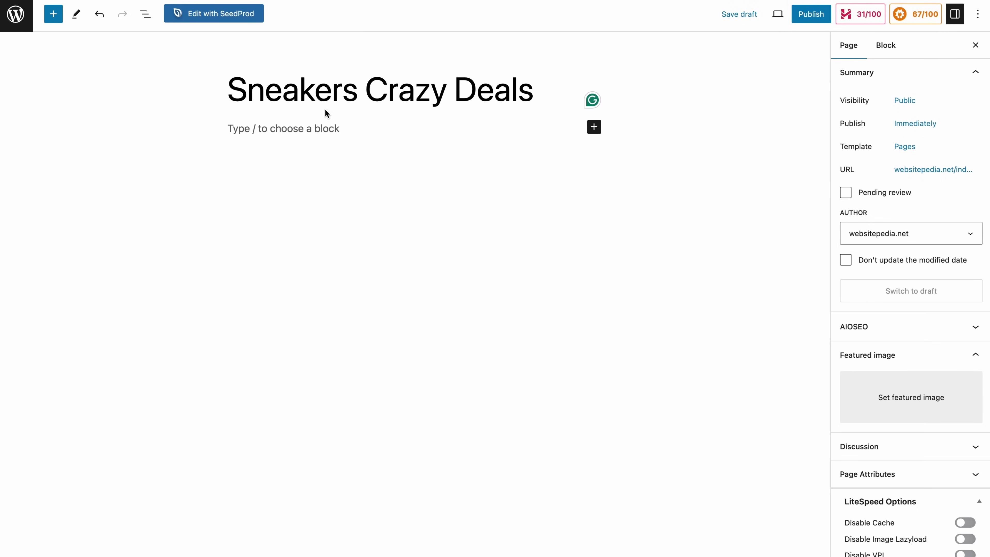
{"action": "left_click", "coordinate": [594, 127]}
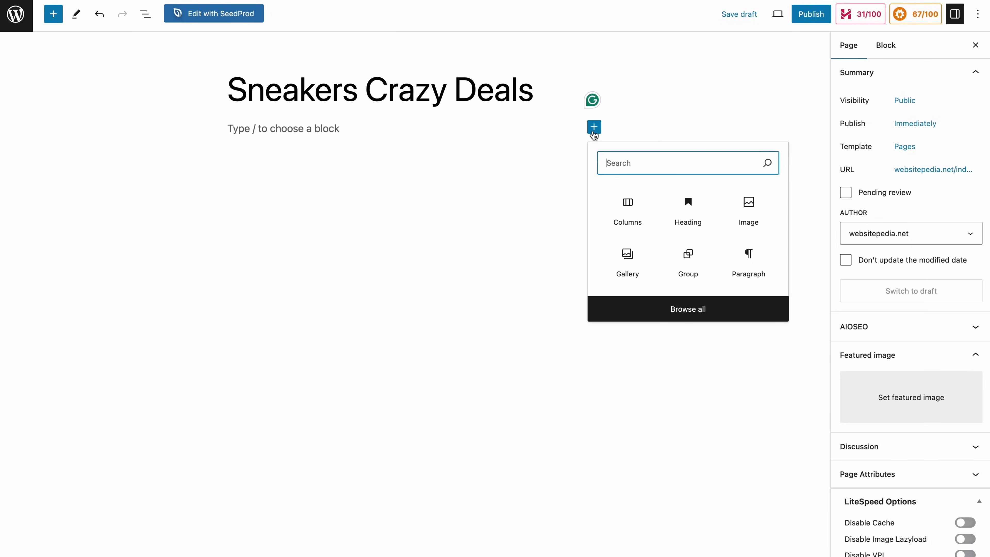
Add a 66/33 Columns block with a Heading left and a sneaker photo from the Media Library right.
{"action": "left_click", "coordinate": [628, 212]}
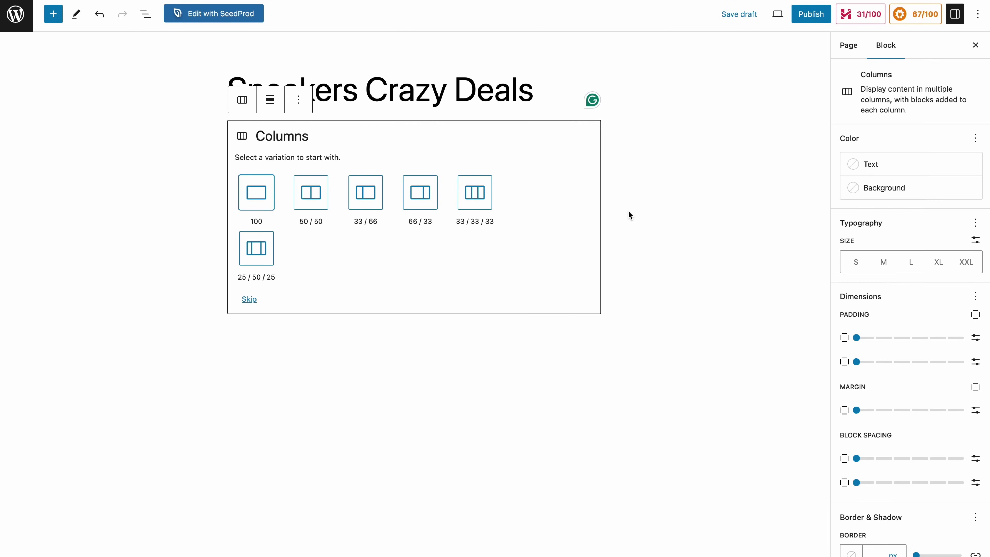
{"action": "left_click", "coordinate": [421, 193]}
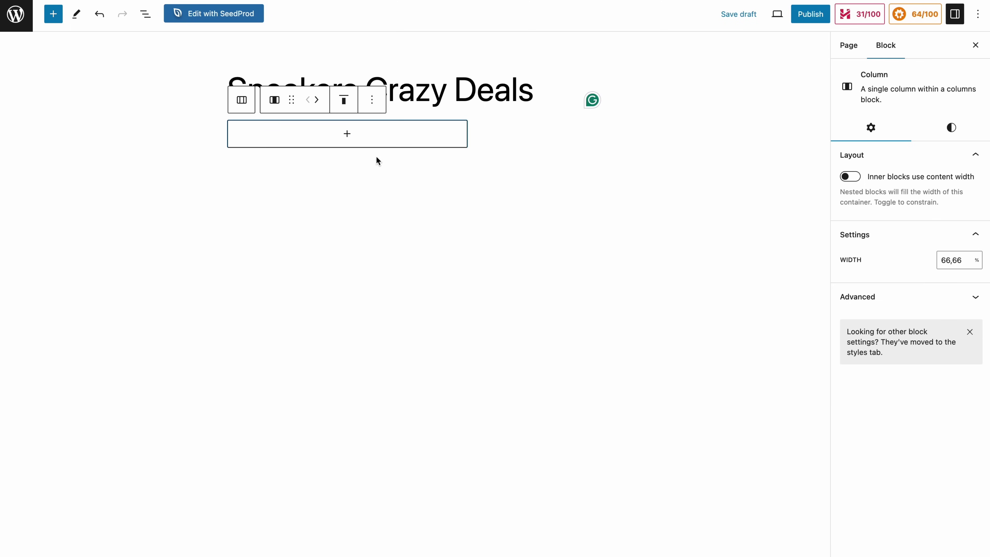
{"action": "left_click", "coordinate": [347, 134]}
{"action": "left_click", "coordinate": [348, 216]}
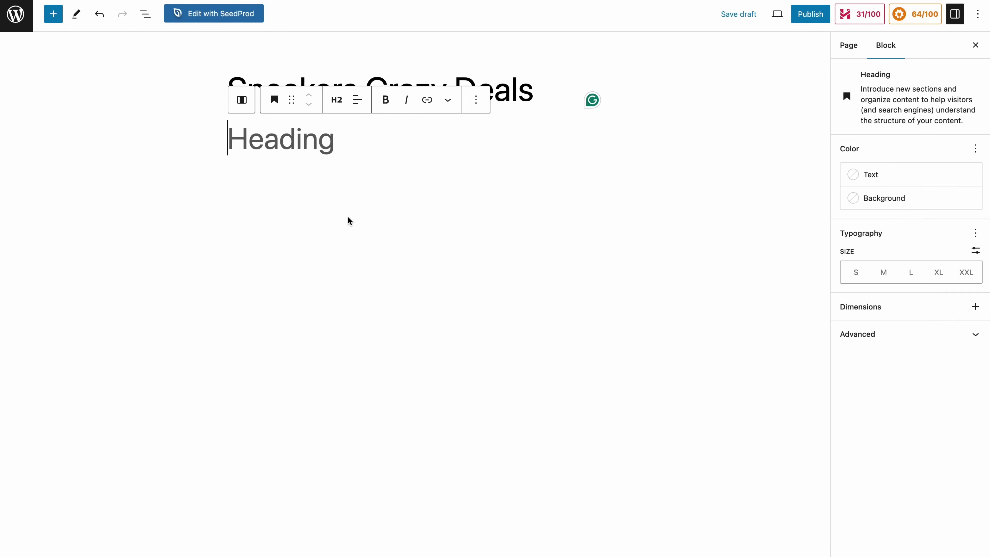
{"action": "left_click", "coordinate": [541, 134]}
{"action": "left_click", "coordinate": [590, 229]}
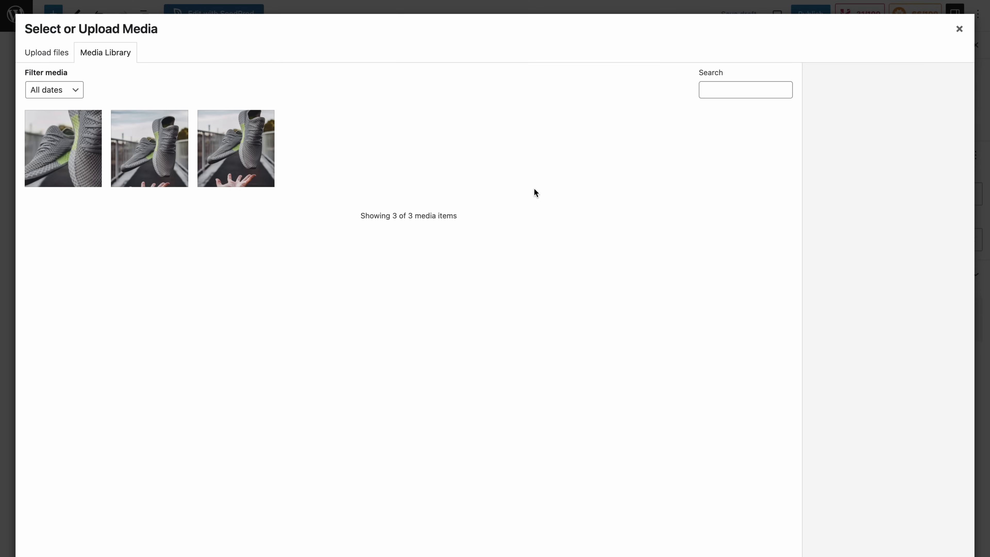
{"action": "left_click", "coordinate": [62, 148]}
{"action": "left_click", "coordinate": [947, 534]}
{"action": "left_click", "coordinate": [513, 314]}
Insert the Call to action pattern with text 'PAY ONE FOR TWO, LIMITED OFFERS' and open its button styles.
{"action": "left_click", "coordinate": [351, 242]}
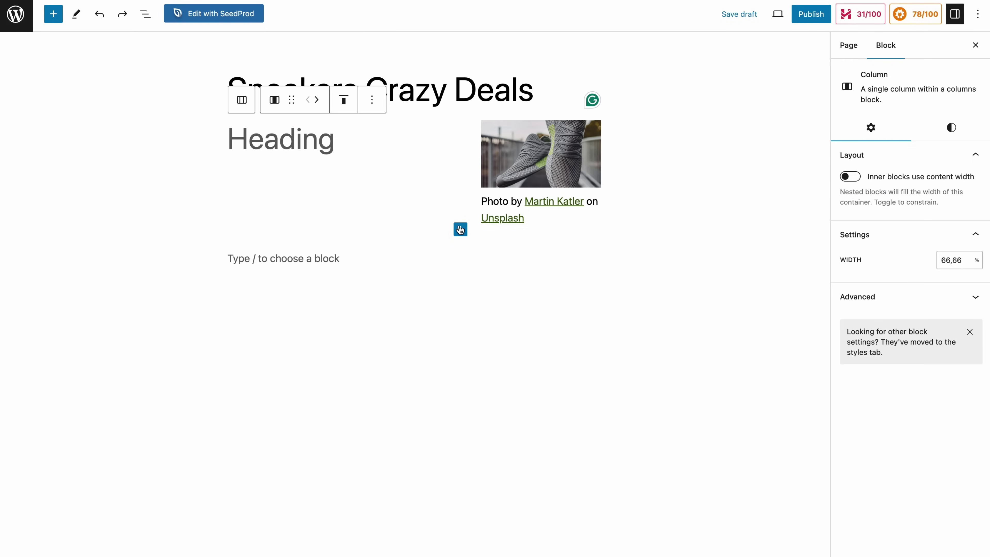
{"action": "left_click", "coordinate": [460, 229]}
{"action": "type", "text": "call"}
{"action": "left_click", "coordinate": [512, 404]}
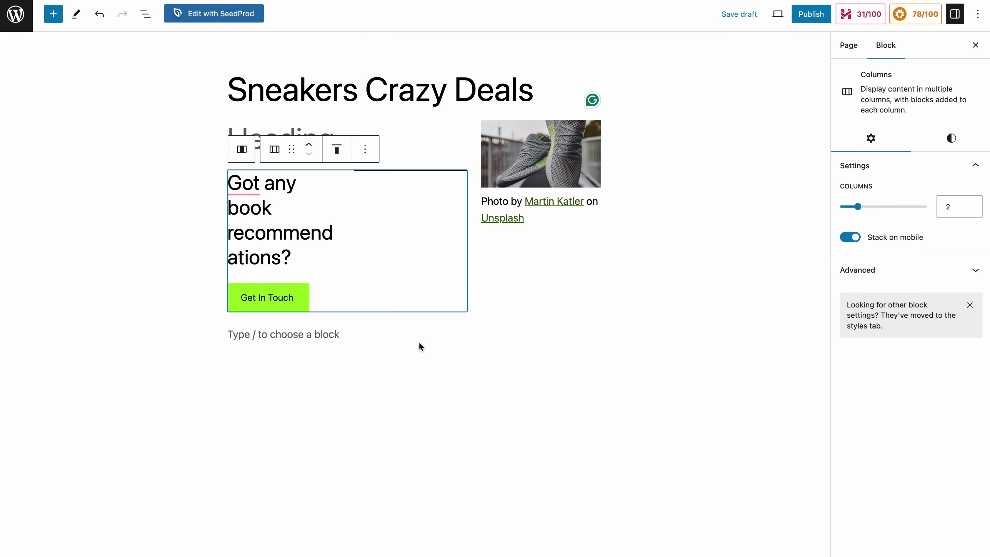
{"action": "left_click", "coordinate": [238, 183]}
{"action": "key", "text": "super+a"}
{"action": "type", "text": "PAY ONE FOR TWO, LIMITED OFFERS"}
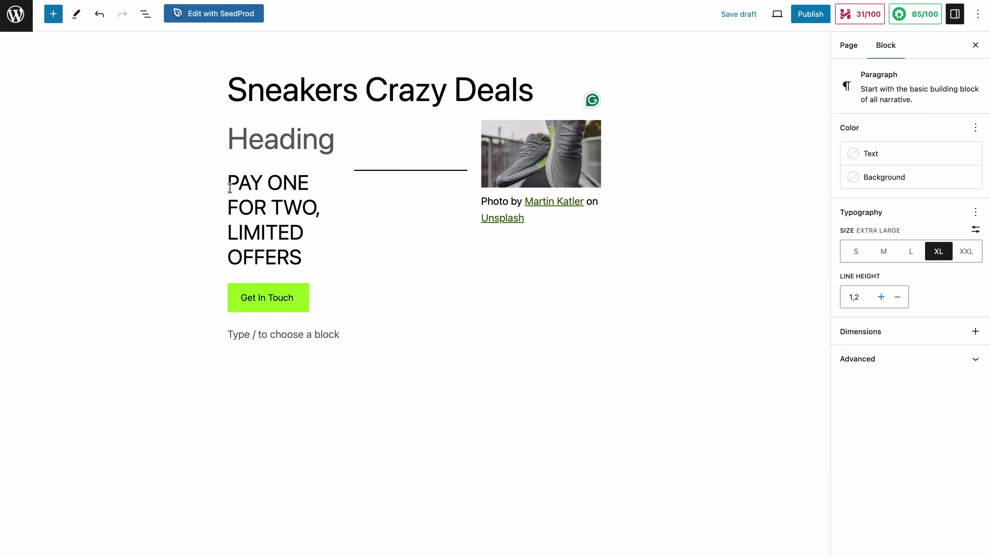
{"action": "left_click", "coordinate": [273, 295]}
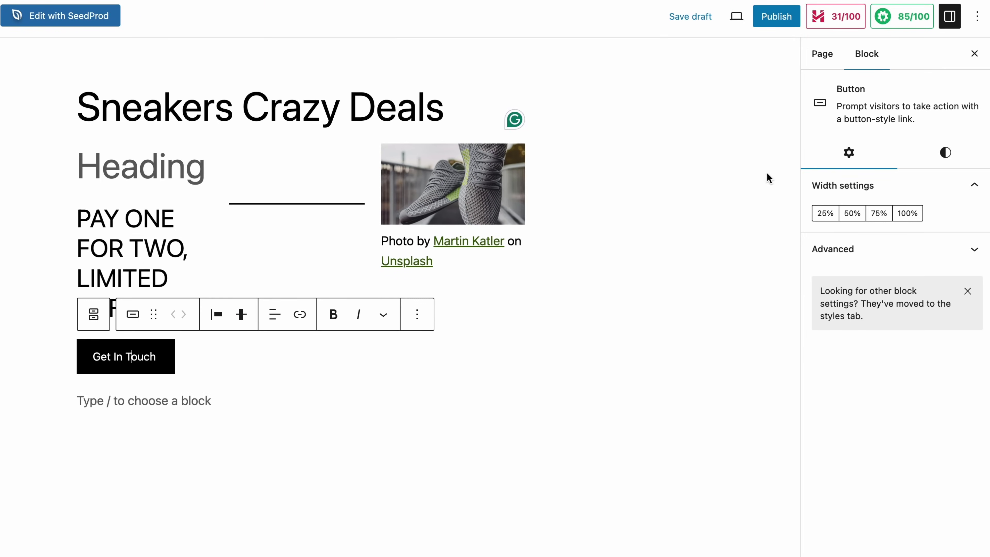
{"action": "left_click", "coordinate": [945, 152]}
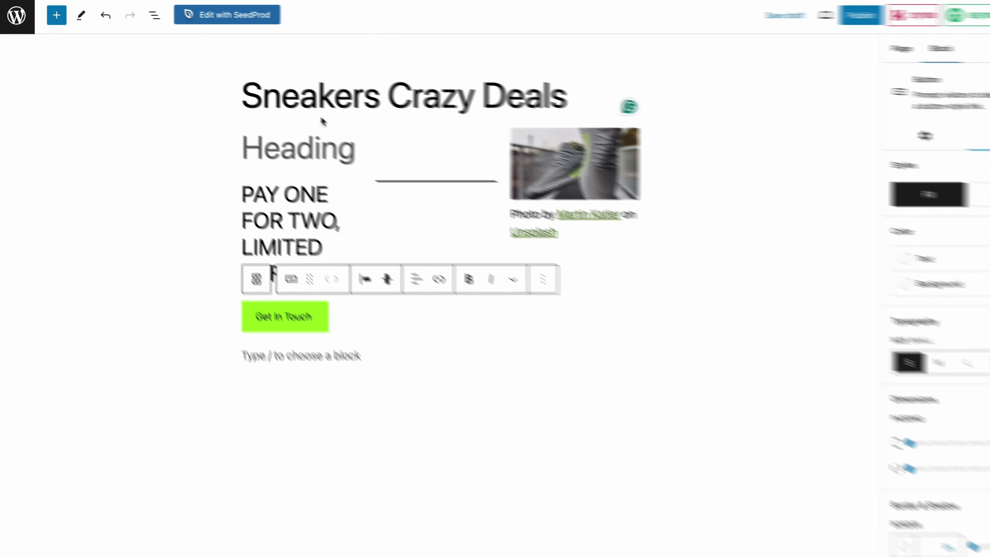
{"action": "left_click", "coordinate": [54, 15]}
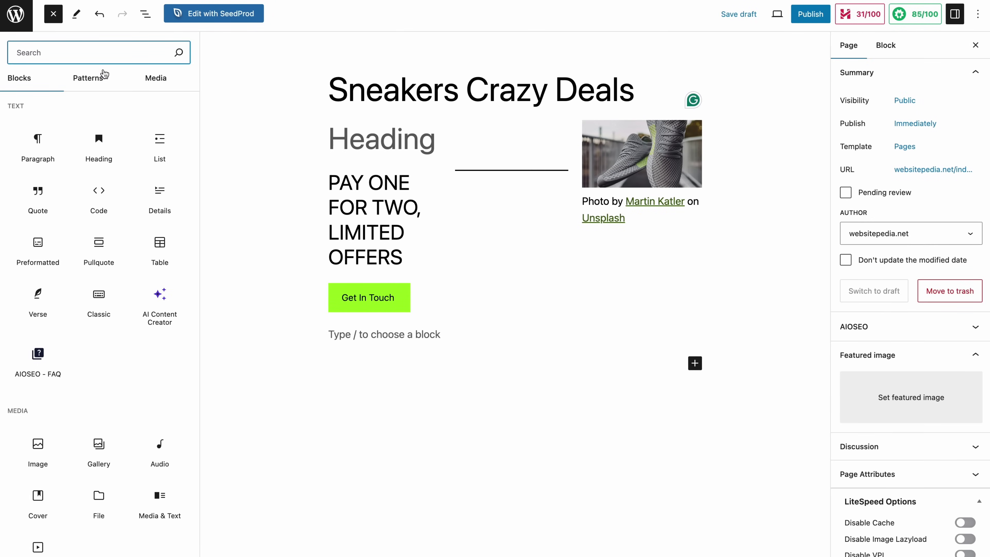
{"action": "mouse_move", "coordinate": [49, 242]}
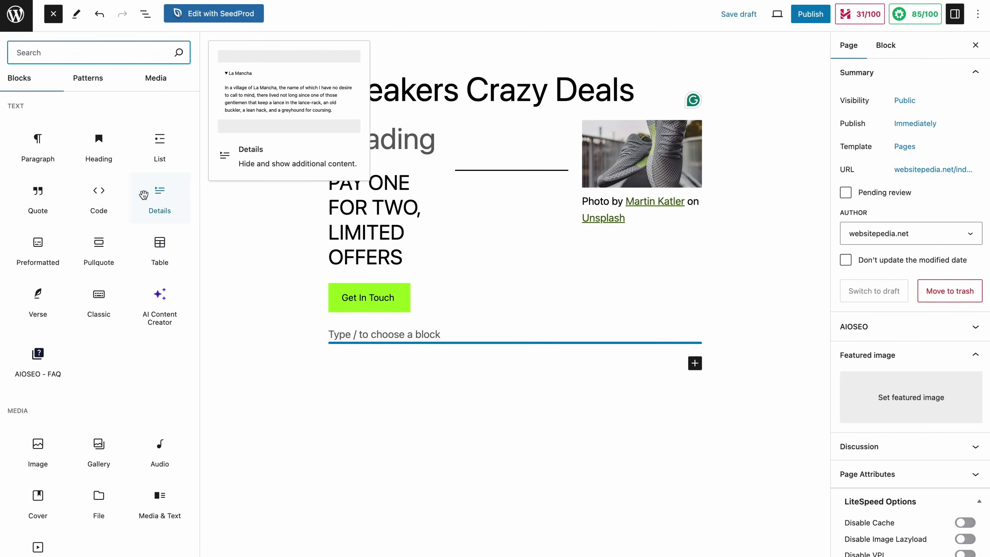
{"action": "mouse_move", "coordinate": [127, 233]}
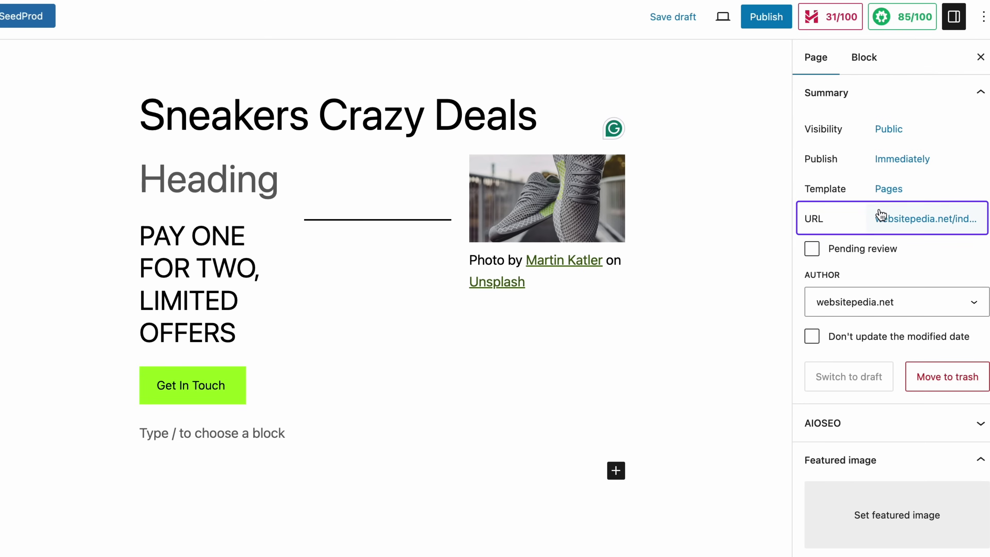
{"action": "left_click", "coordinate": [893, 224]}
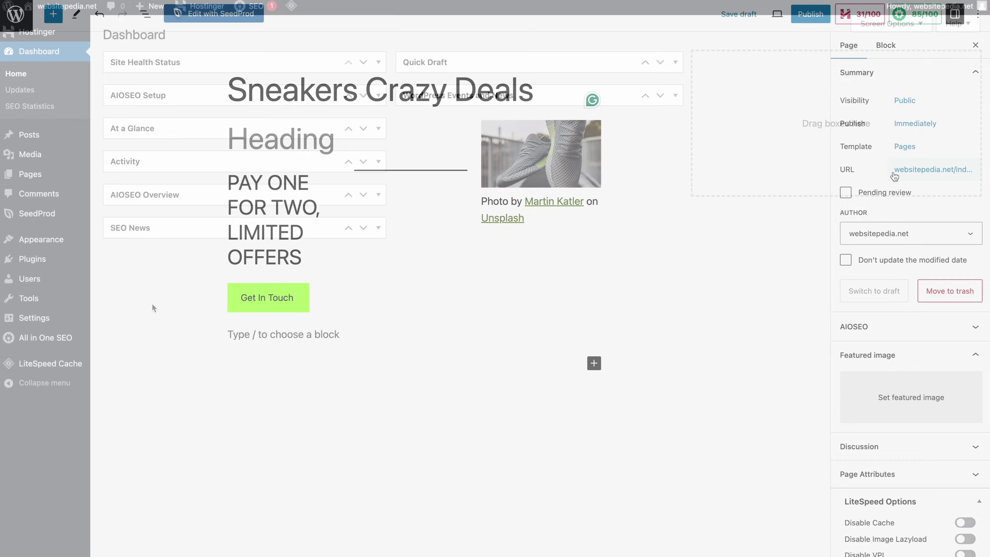
Strip %year%, %monthnum% and %day% from the custom permalink structure, then check the page's slug.
{"action": "mouse_move", "coordinate": [44, 322]}
{"action": "left_click", "coordinate": [129, 402]}
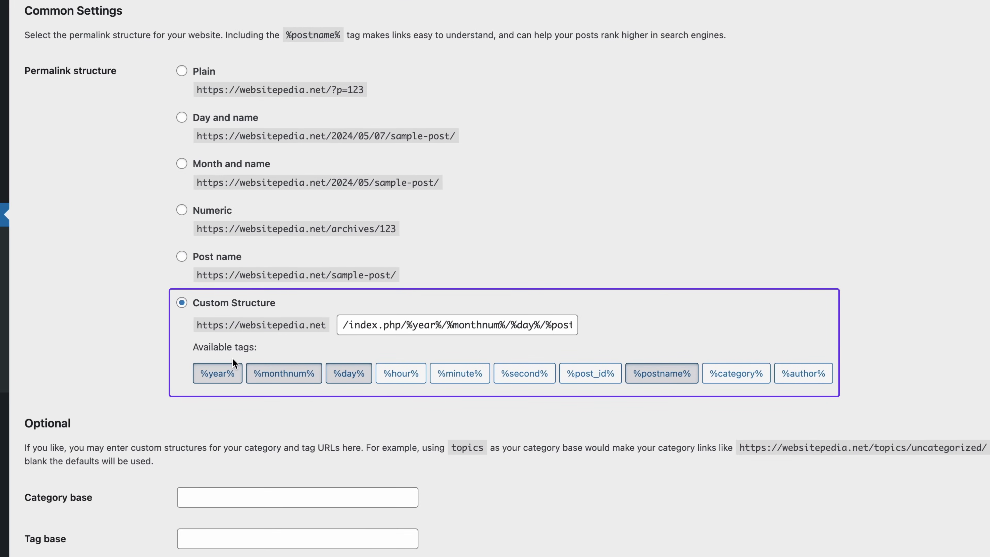
{"action": "left_click", "coordinate": [230, 375]}
{"action": "left_click", "coordinate": [264, 378]}
{"action": "left_click", "coordinate": [352, 376]}
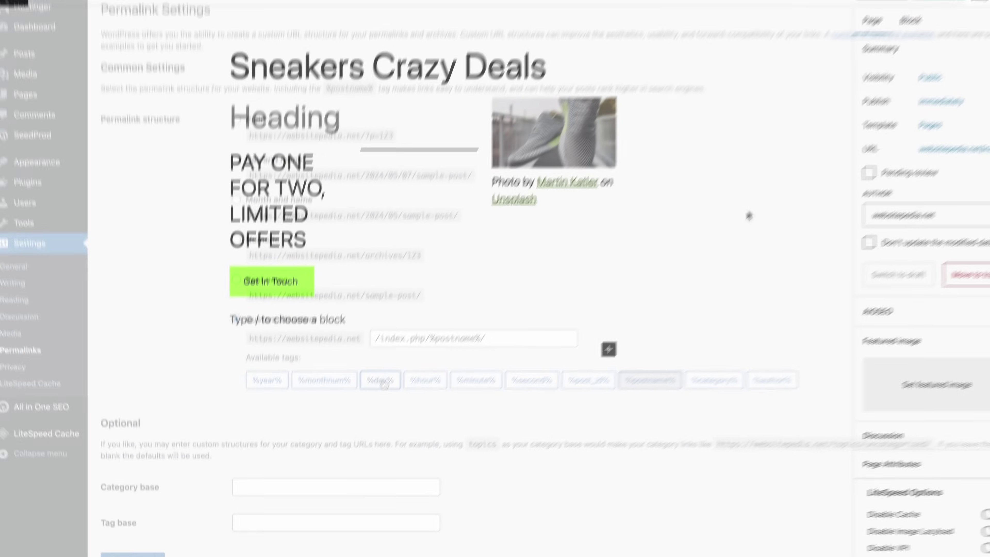
{"action": "left_click", "coordinate": [918, 172]}
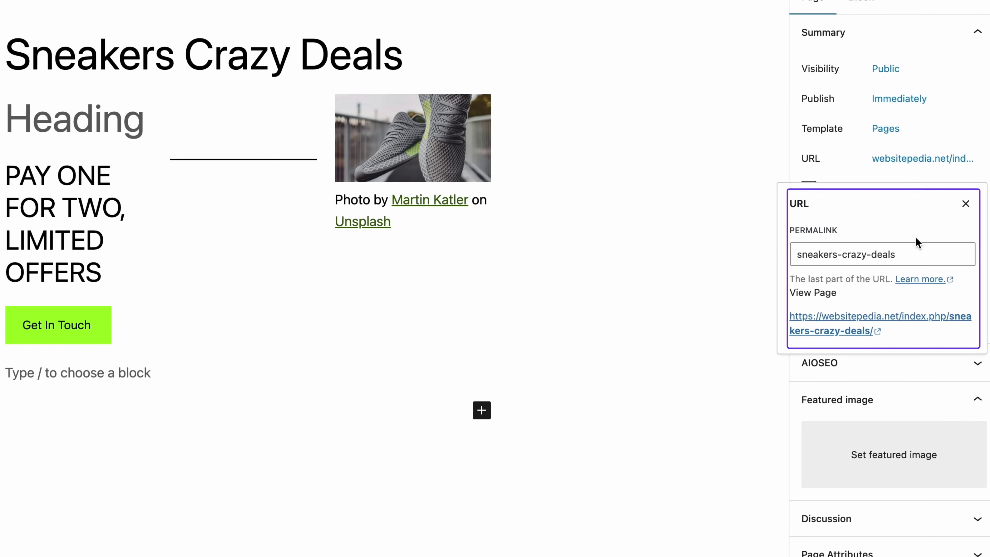
{"action": "left_click", "coordinate": [923, 246]}
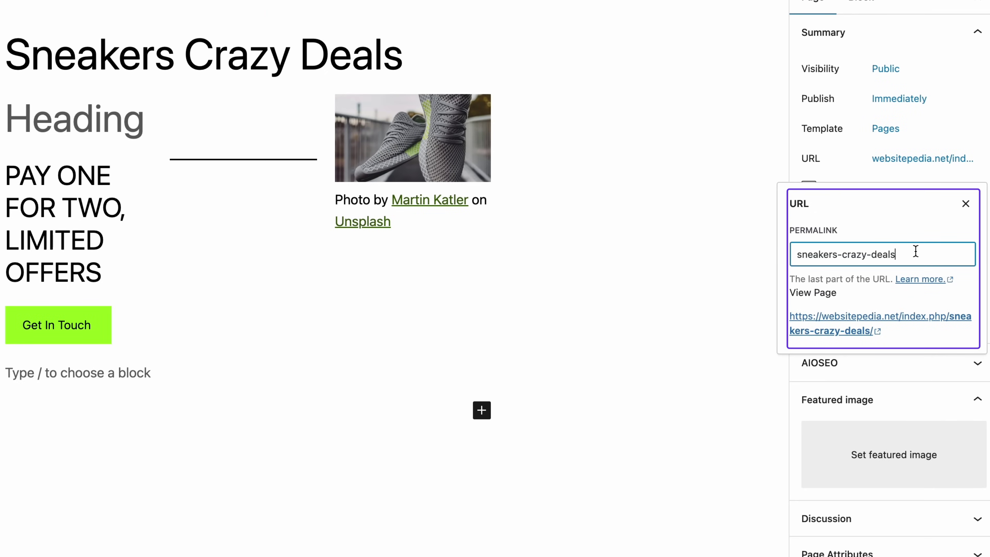